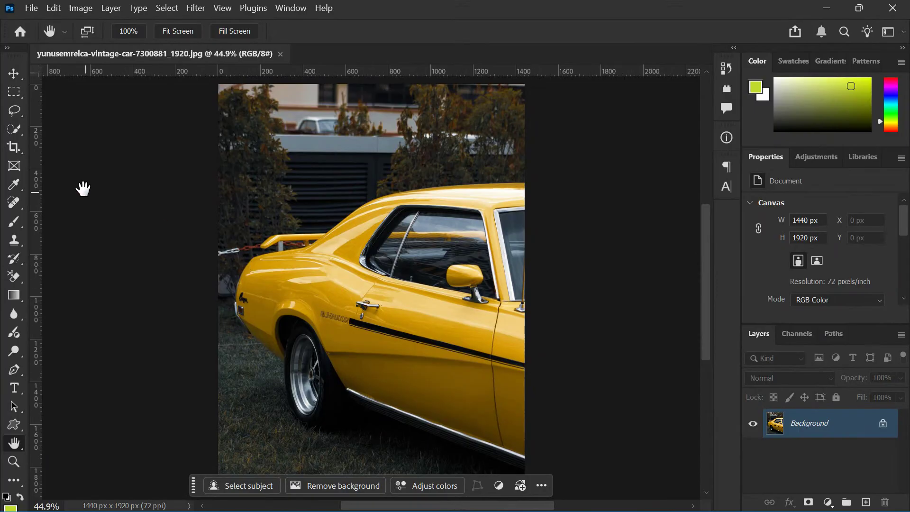
# Outline the yellow car with a freehand Lasso selection and clear that selection
pyautogui.click(13, 114)
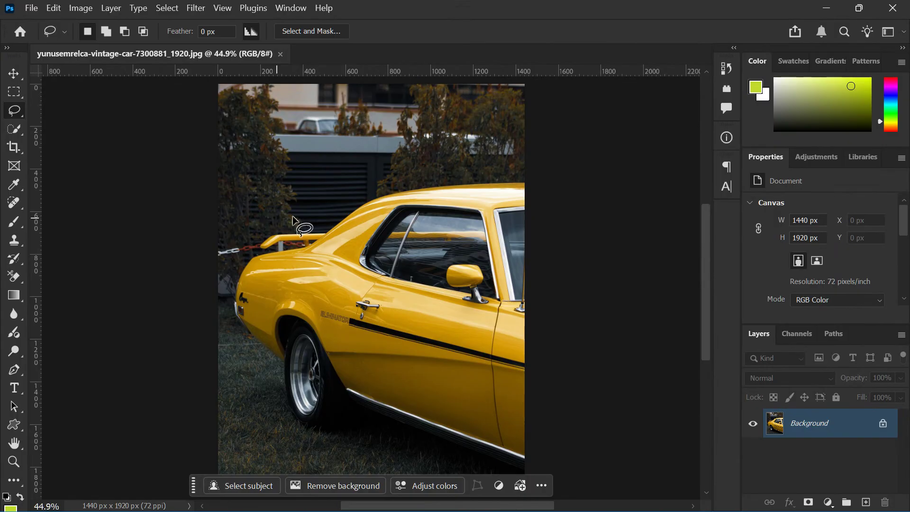
pyautogui.moveTo(498, 163); pyautogui.dragTo(356, 164)
pyautogui.moveTo(255, 226)
pyautogui.mouseDown()
pyautogui.moveTo(233, 263)
pyautogui.moveTo(232, 397)
pyautogui.moveTo(333, 459)
pyautogui.moveTo(474, 504)
pyautogui.moveTo(564, 491)
pyautogui.moveTo(574, 441)
pyautogui.moveTo(574, 155)
pyautogui.moveTo(423, 168)
pyautogui.mouseUp()
pyautogui.moveTo(383, 194)
pyautogui.mouseDown()
pyautogui.moveTo(303, 231)
pyautogui.moveTo(258, 205)
pyautogui.mouseUp()
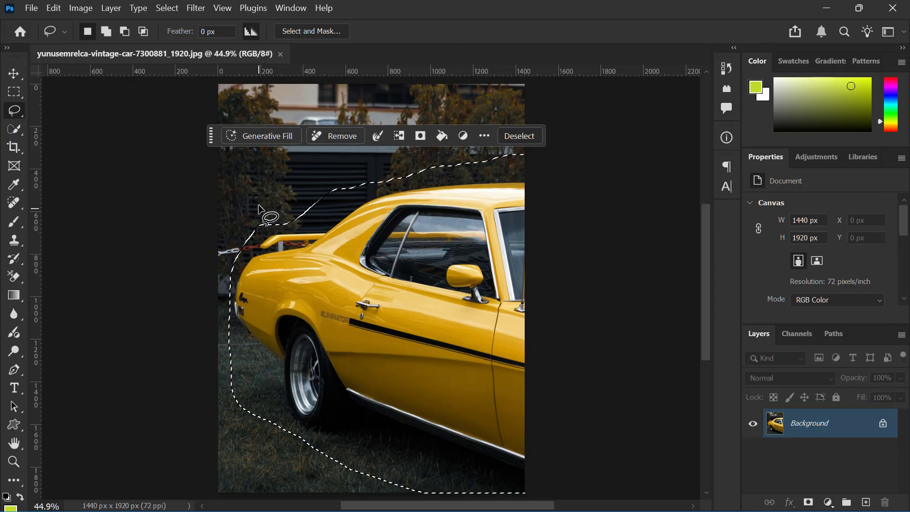
pyautogui.click(518, 136)
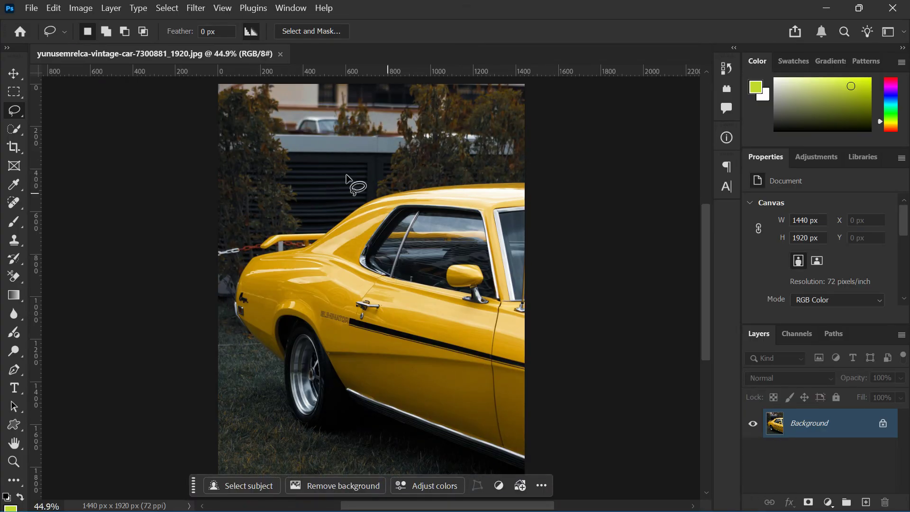
pyautogui.click(14, 74)
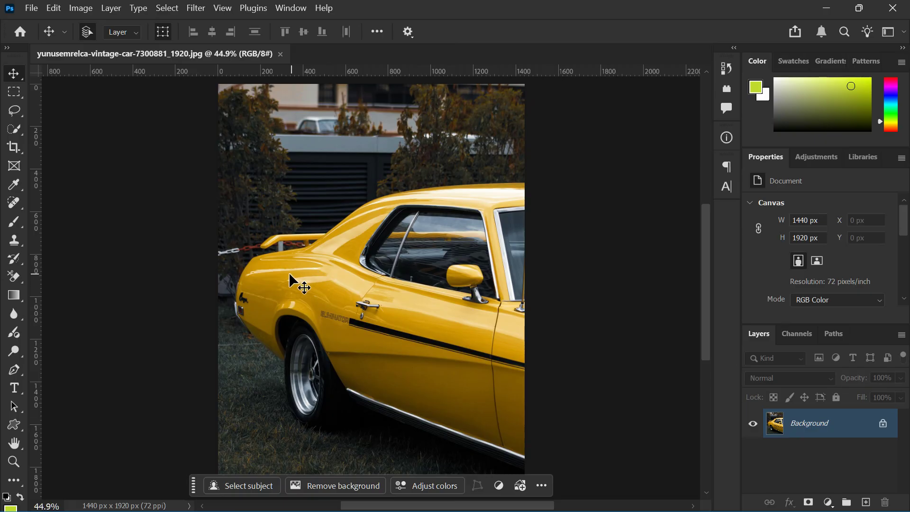
pyautogui.click(32, 9)
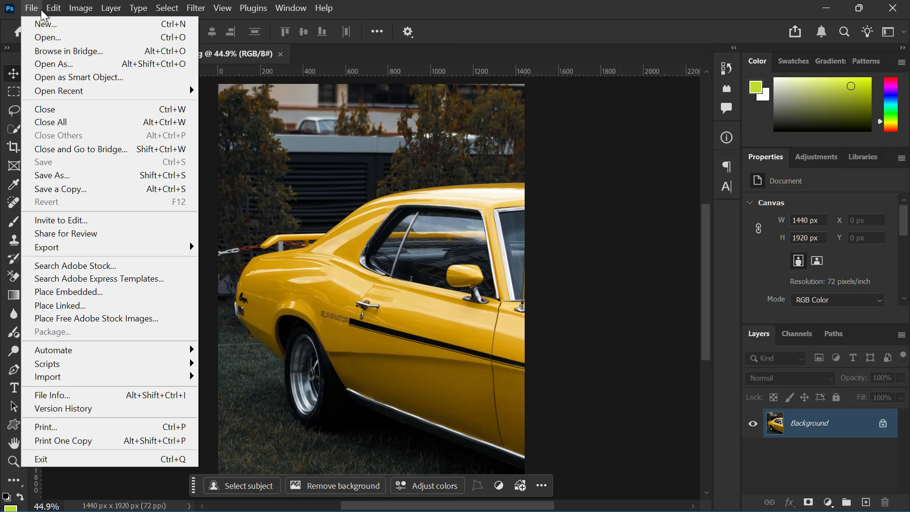
pyautogui.click(335, 149)
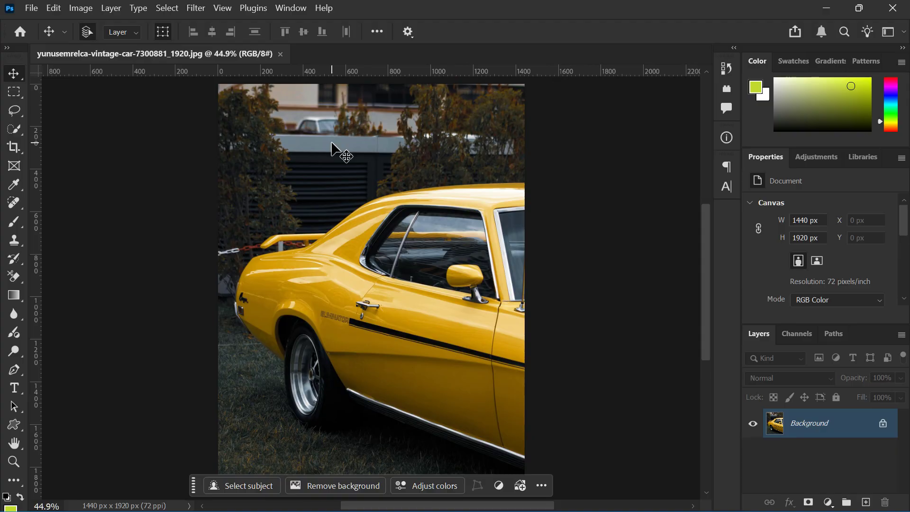
pyautogui.scroll(-1, 335, 149)
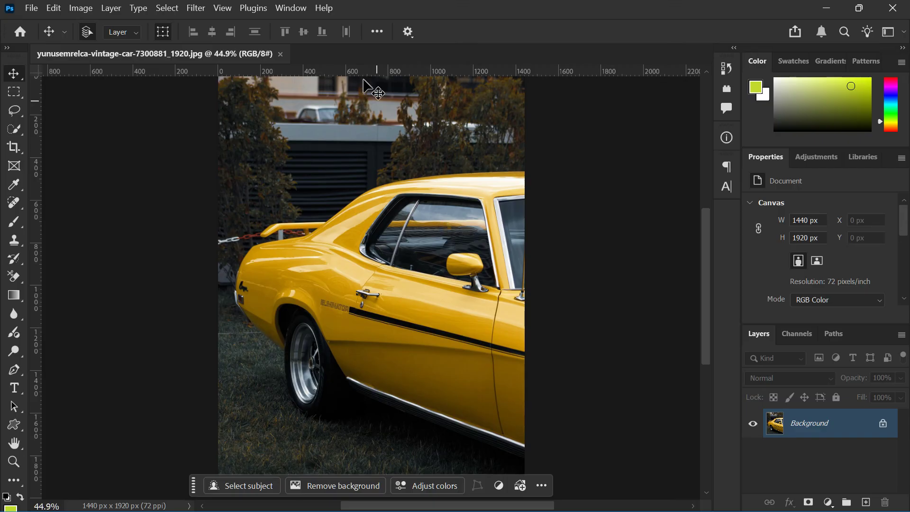
# Select the yellow car automatically with the Select Subject command
pyautogui.click(167, 9)
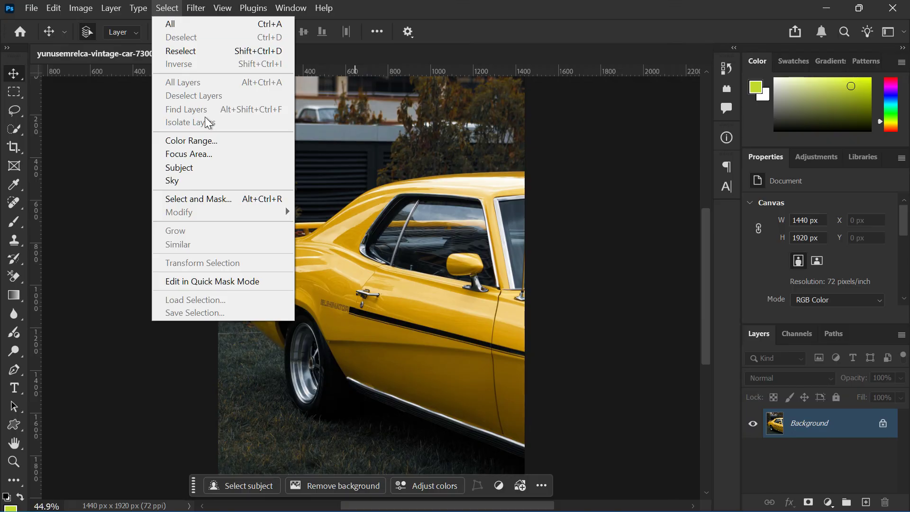
pyautogui.click(209, 167)
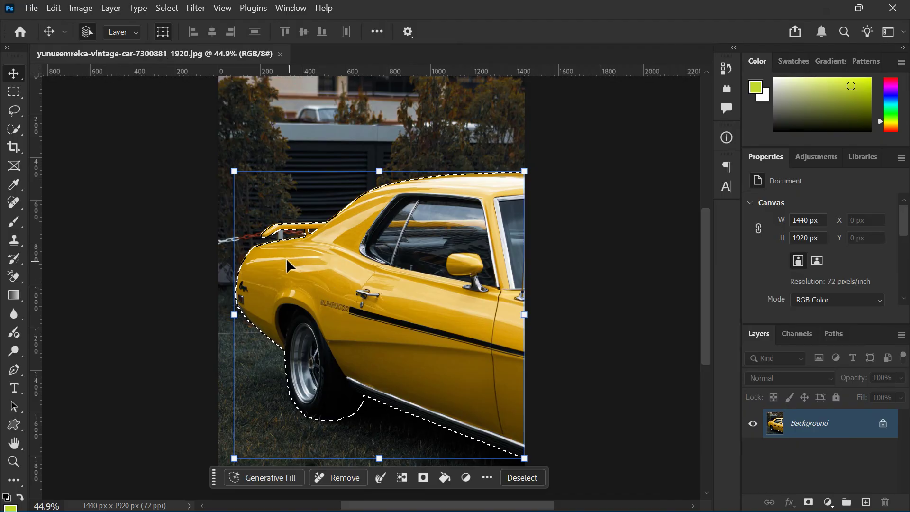
# Examine the selection edge around the car's spoiler, rear body, wheel and lower sill at high magnification
pyautogui.scroll(6, 255, 242)
pyautogui.scroll(7, 379, 204)
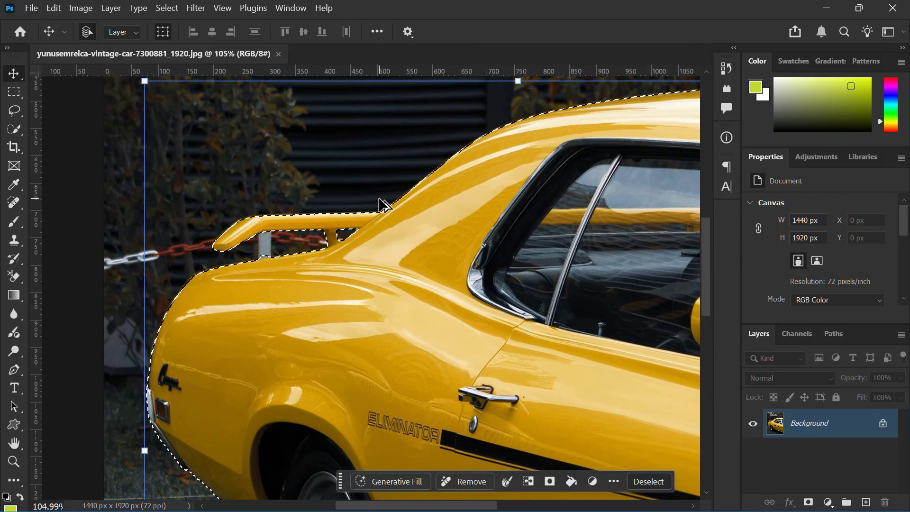
pyautogui.scroll(2, 365, 217)
pyautogui.scroll(-10, 347, 228)
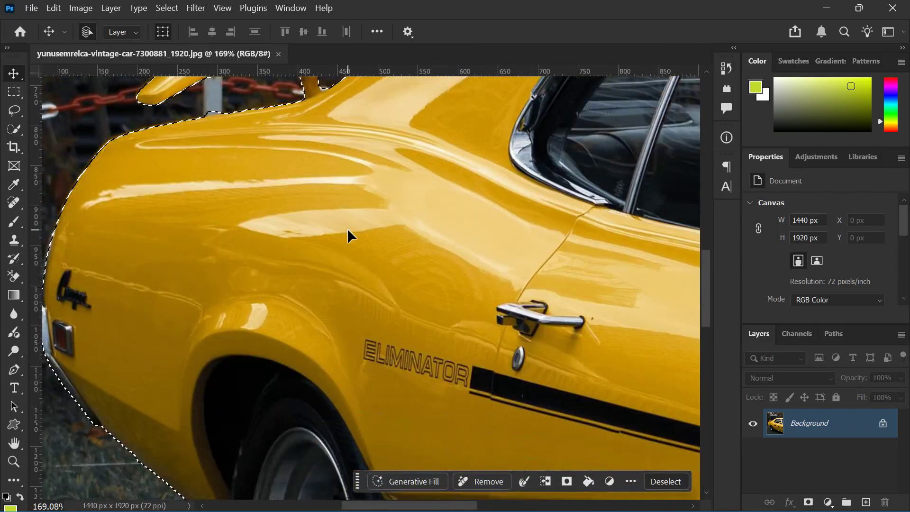
pyautogui.scroll(-2, 269, 232)
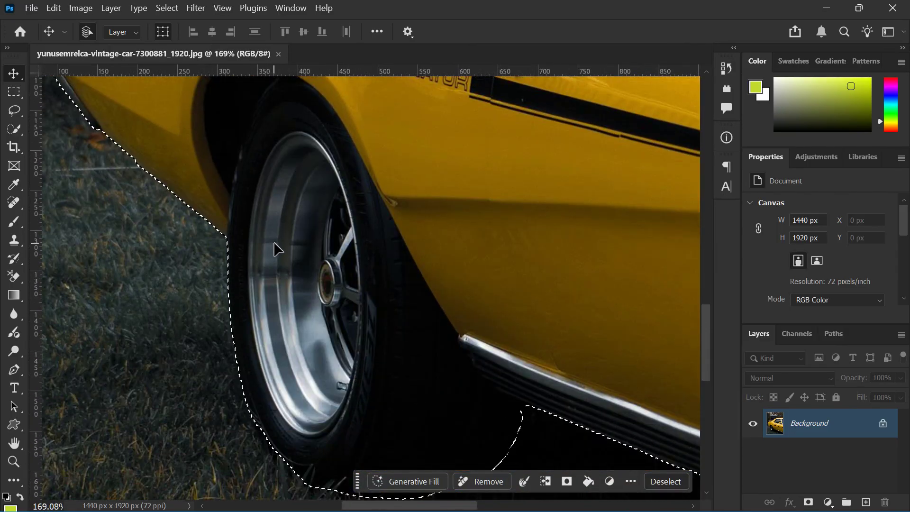
pyautogui.scroll(-1, 186, 171)
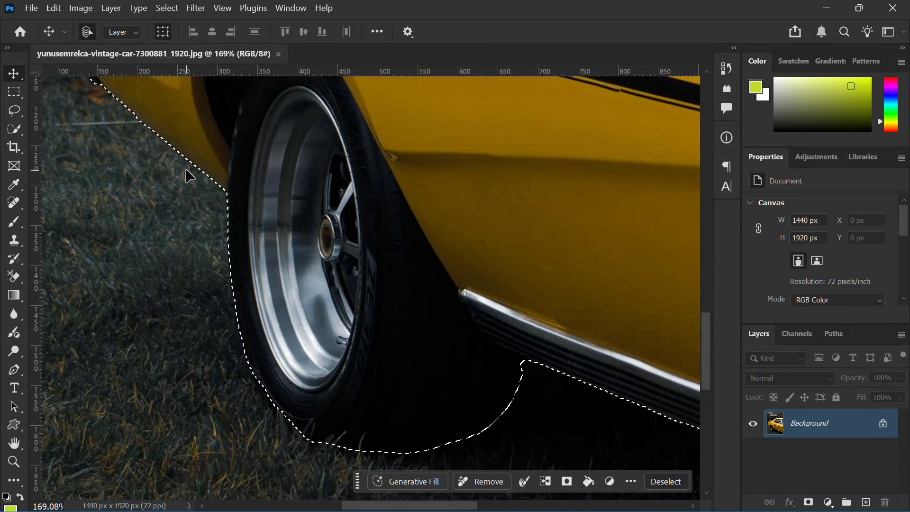
pyautogui.scroll(4, 187, 170)
pyautogui.scroll(9, 185, 175)
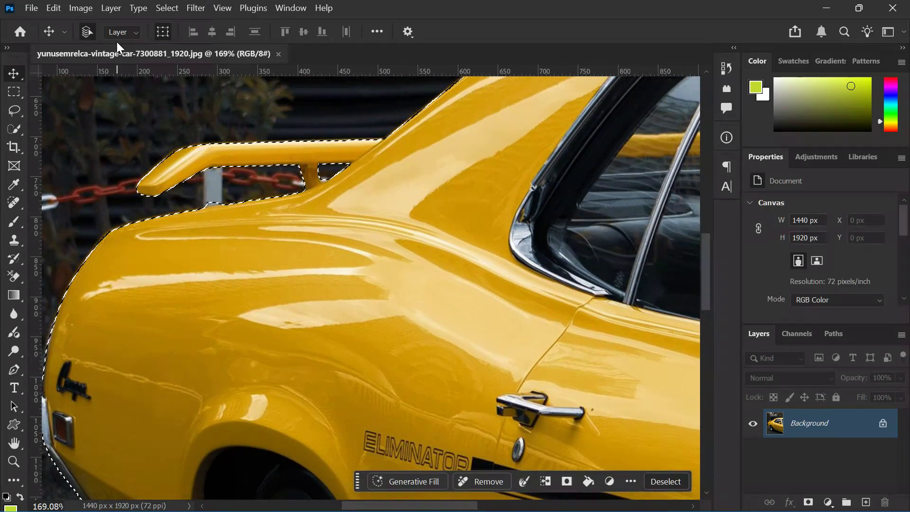
# Feather the car selection with a radius of 5 pixels
pyautogui.click(158, 7)
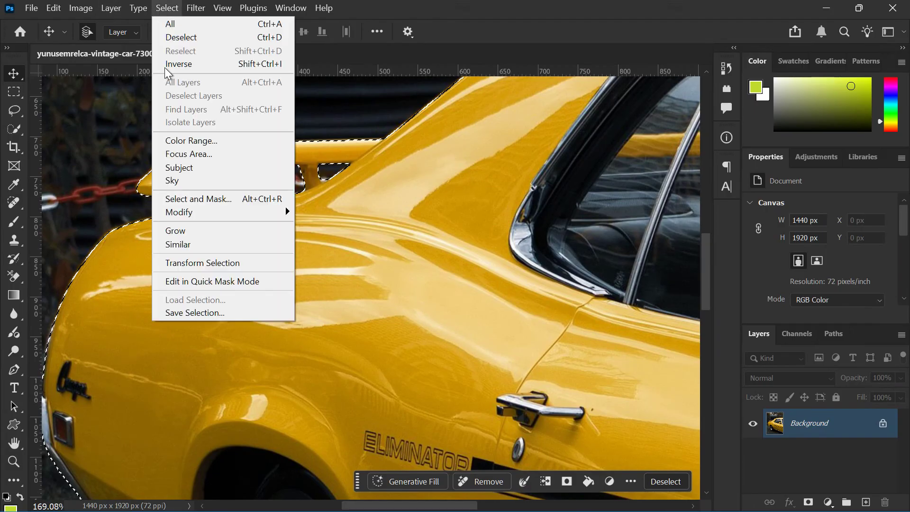
pyautogui.moveTo(268, 216)
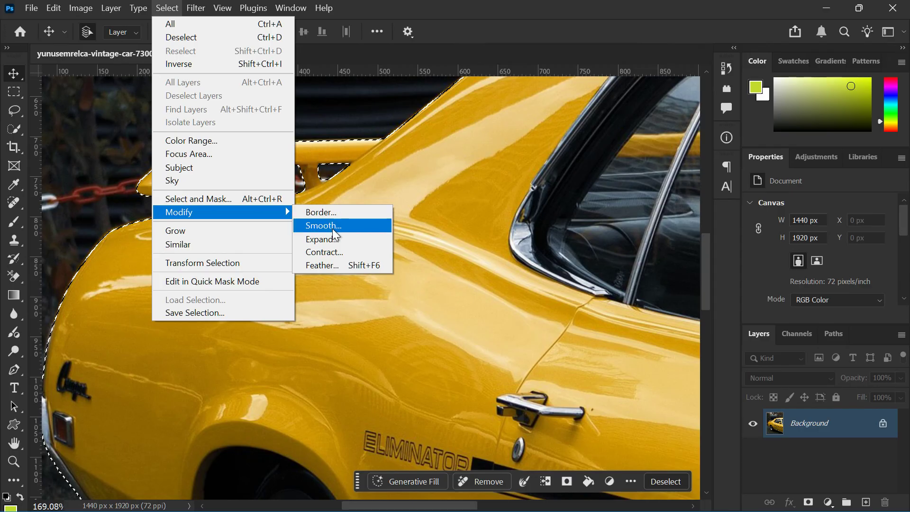
pyautogui.click(339, 264)
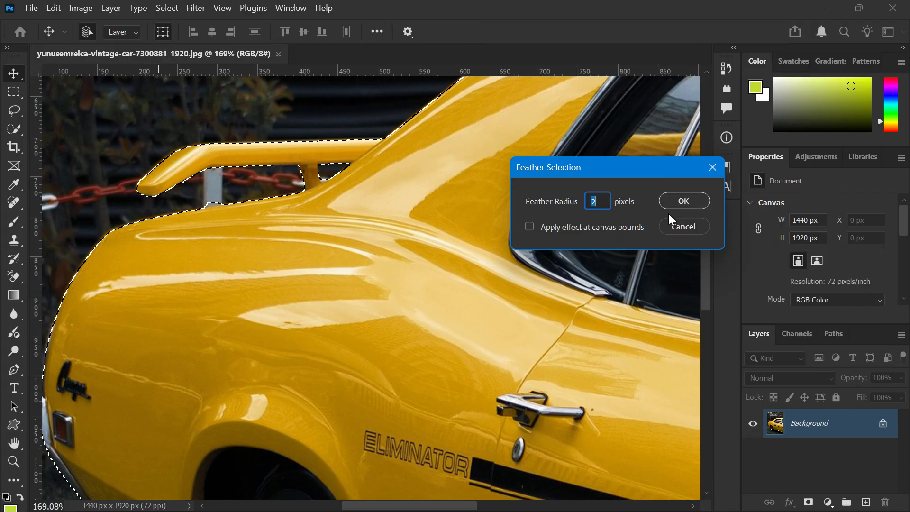
pyautogui.write('5')
pyautogui.click(685, 201)
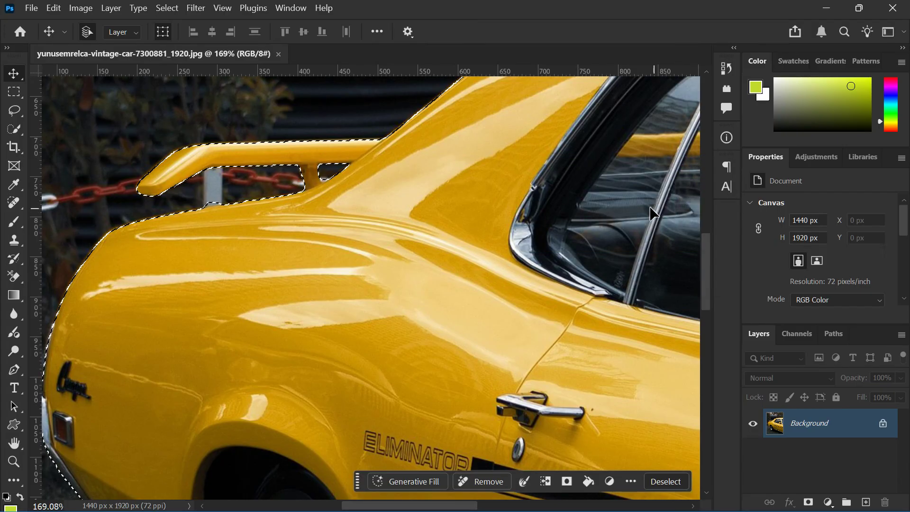
# Add a layer mask to the photo layer from the car selection to hide the background
pyautogui.scroll(-1, 417, 197)
pyautogui.scroll(-4, 417, 197)
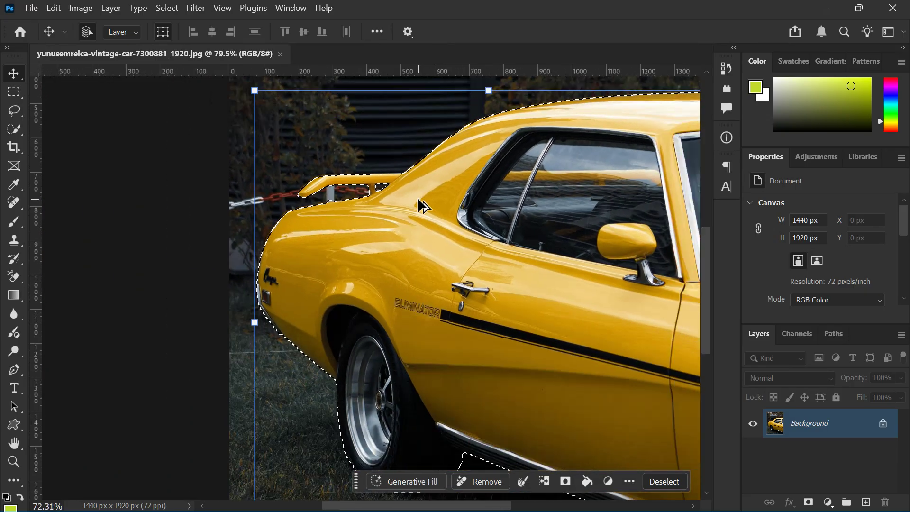
pyautogui.scroll(-1, 417, 197)
pyautogui.hscroll(2, 417, 197)
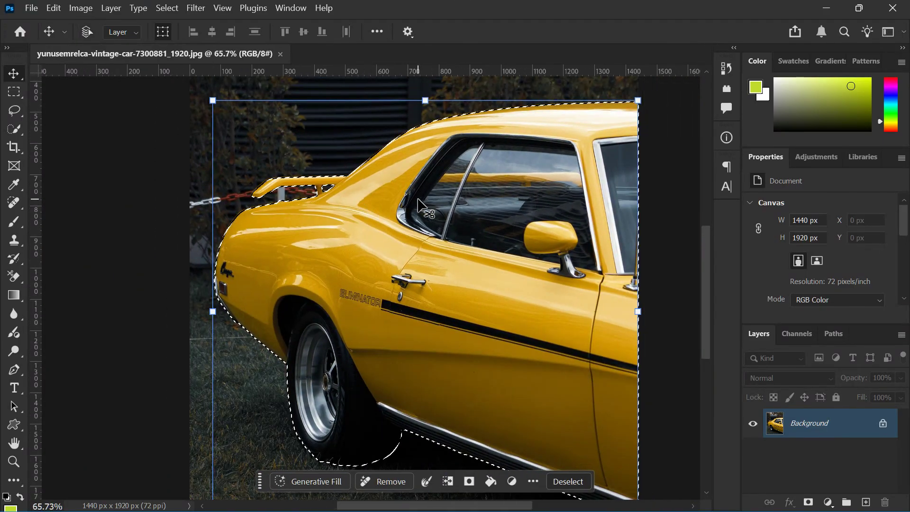
pyautogui.scroll(-1, 418, 199)
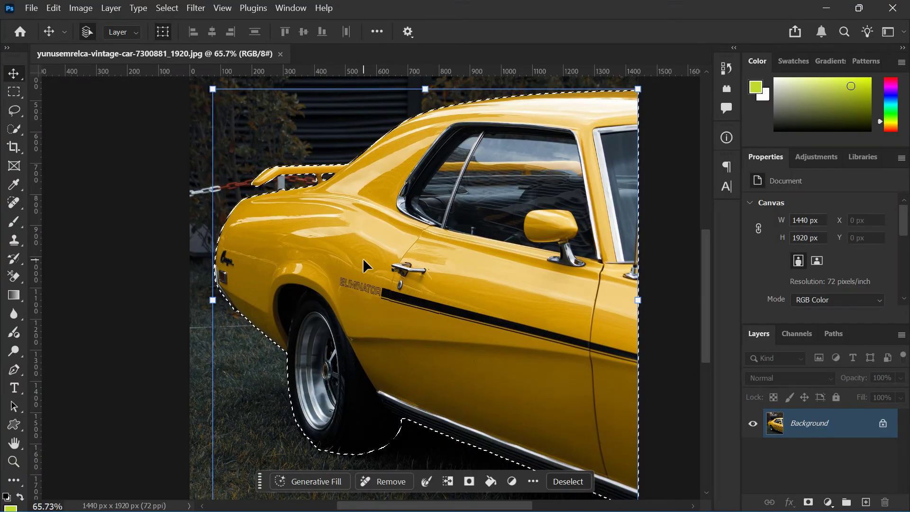
pyautogui.click(809, 502)
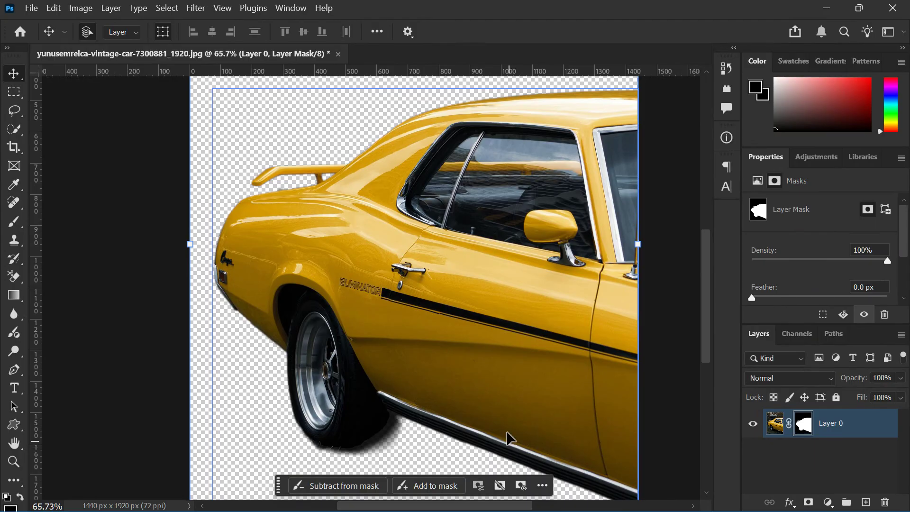
pyautogui.scroll(-1, 495, 413)
pyautogui.scroll(-2, 446, 278)
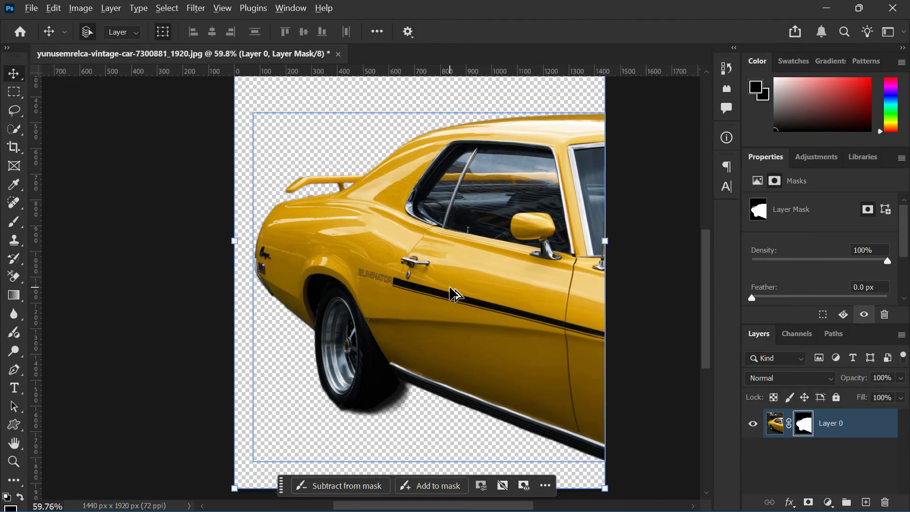
pyautogui.scroll(2, 458, 318)
pyautogui.scroll(-2, 462, 321)
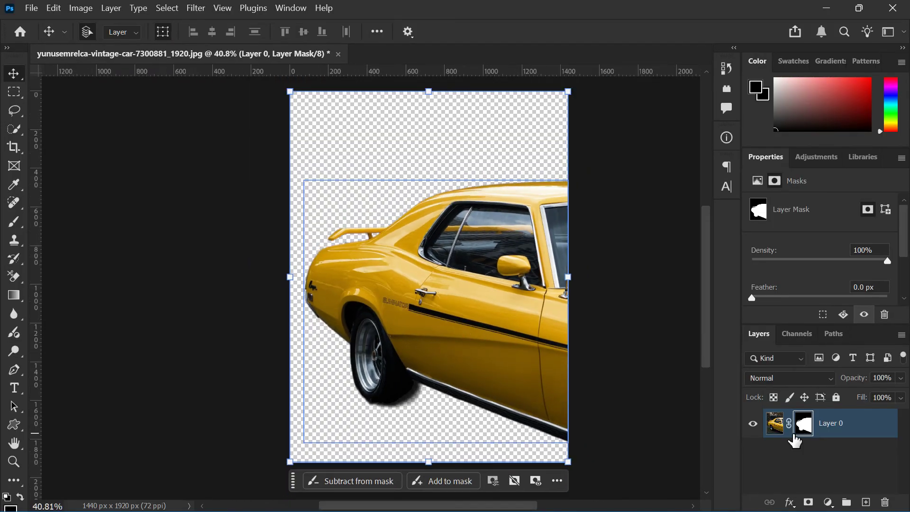
pyautogui.click(809, 453)
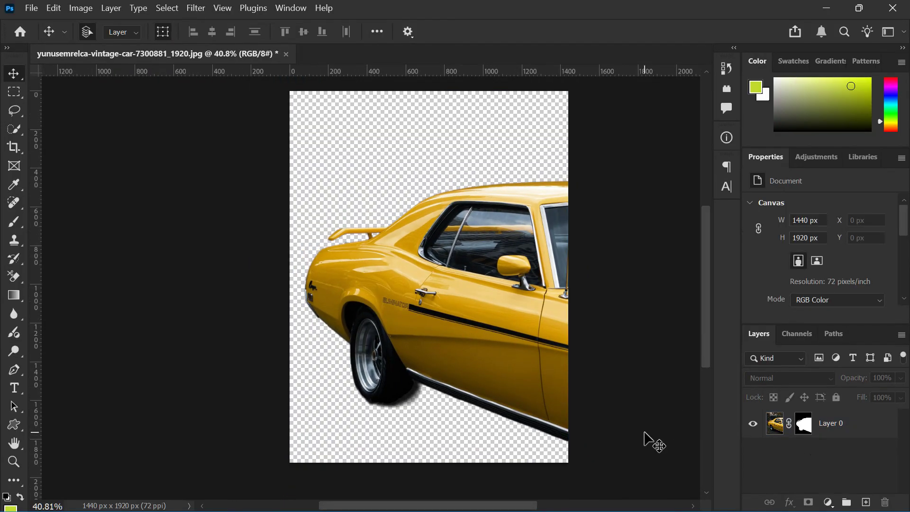
pyautogui.moveTo(440, 506)
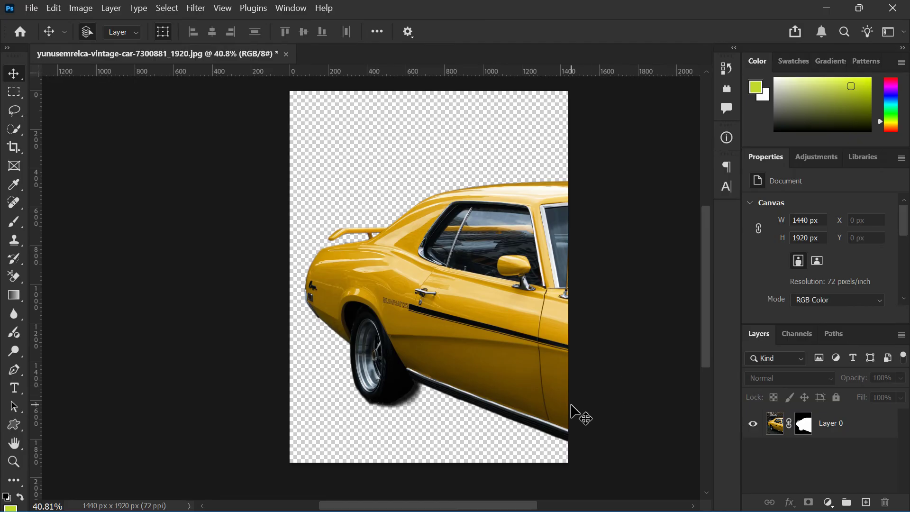
pyautogui.click(523, 414)
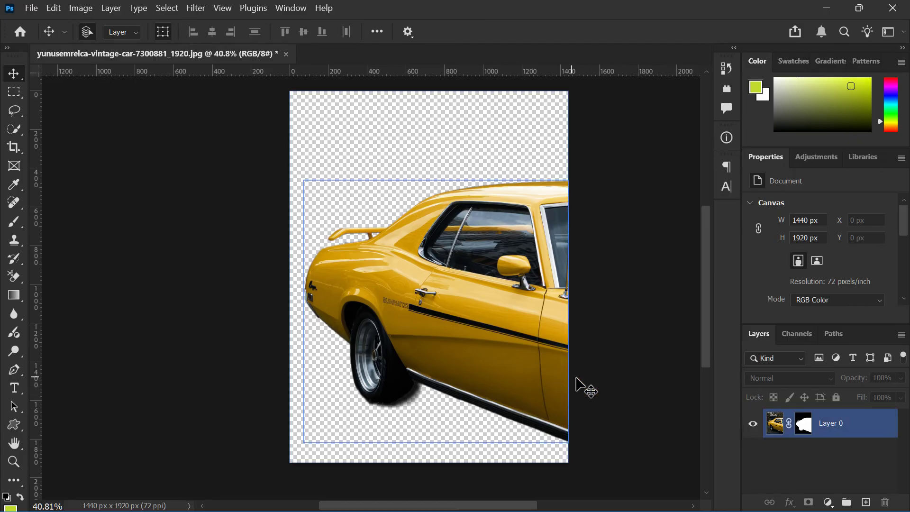
pyautogui.click(622, 370)
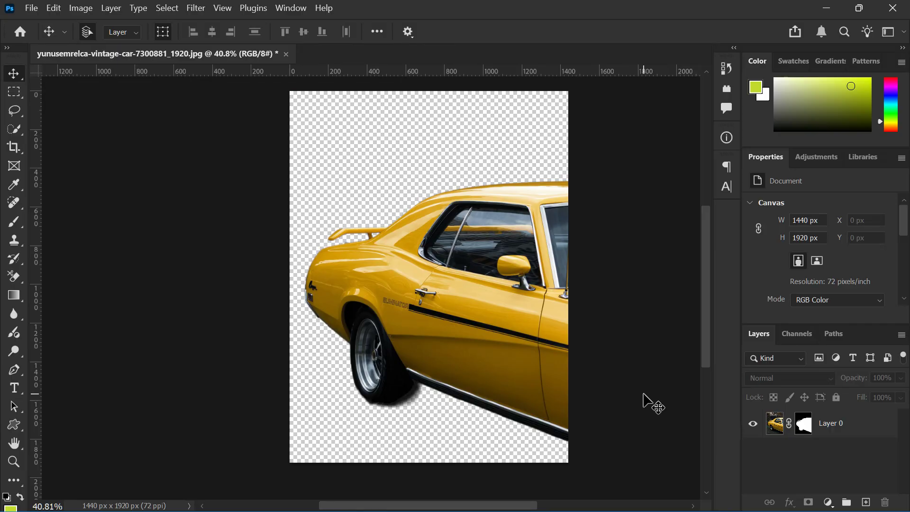
pyautogui.click(369, 324)
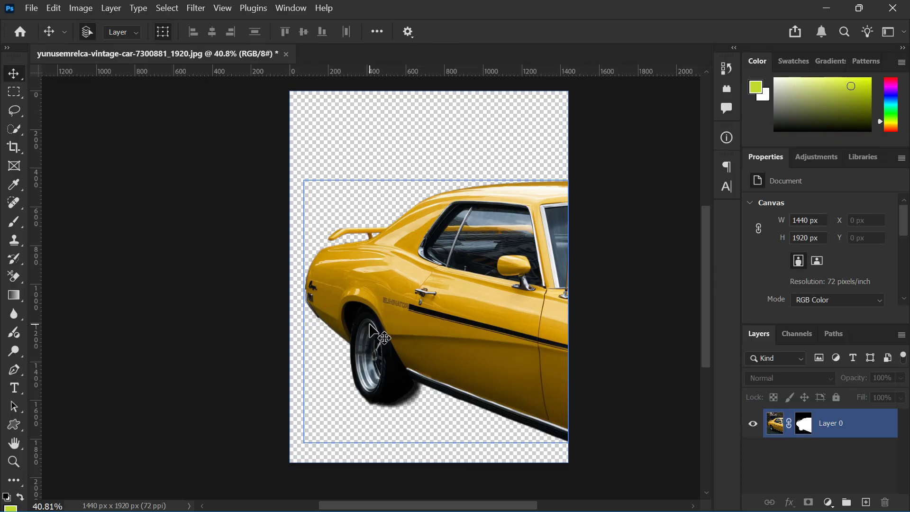
# Activate the Brush tool and target Layer 0's mask with black as the foreground colour
pyautogui.press('b')
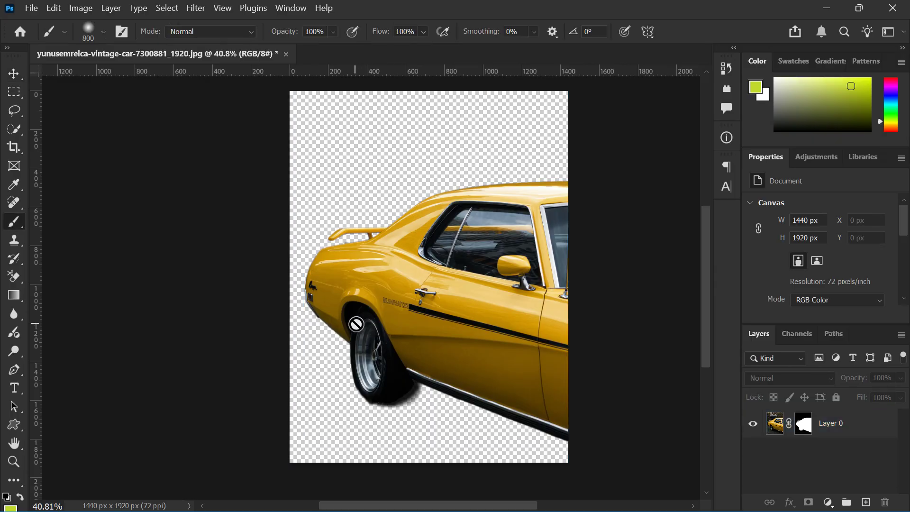
pyautogui.moveTo(839, 88); pyautogui.dragTo(711, 72)
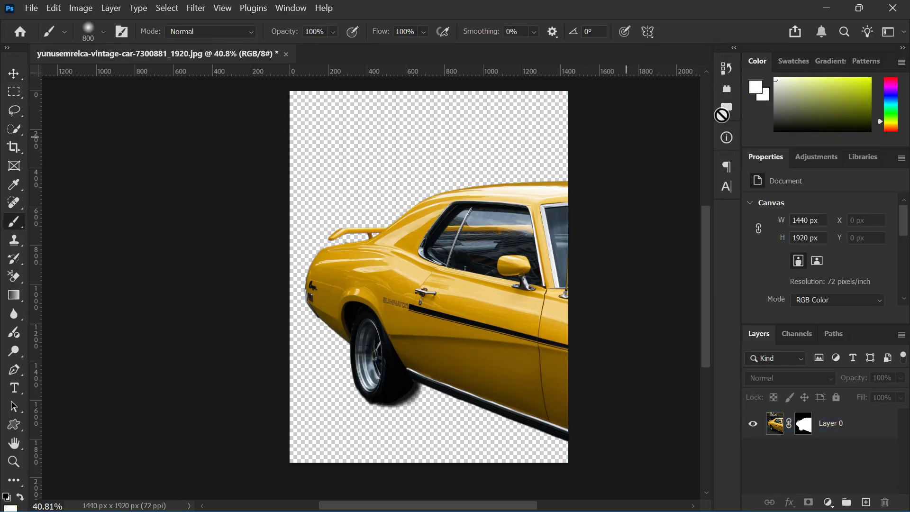
pyautogui.press('d')
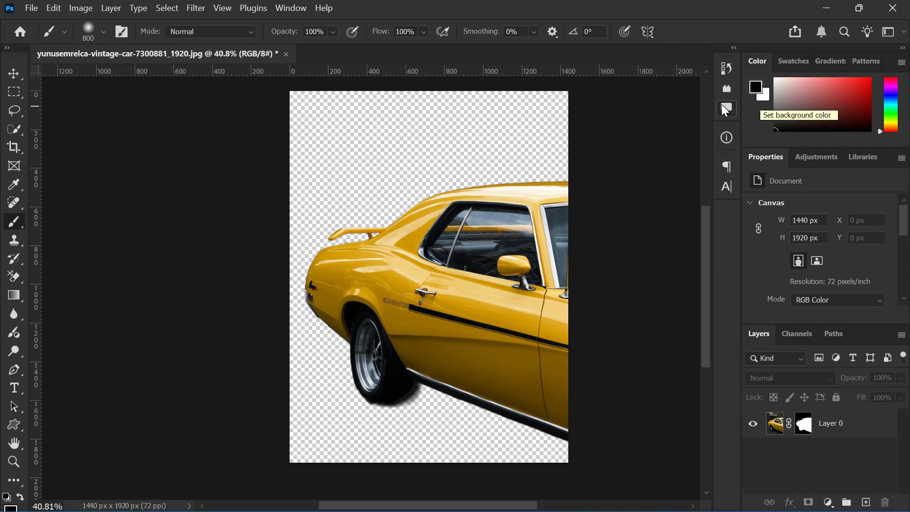
pyautogui.moveTo(776, 98); pyautogui.dragTo(776, 79)
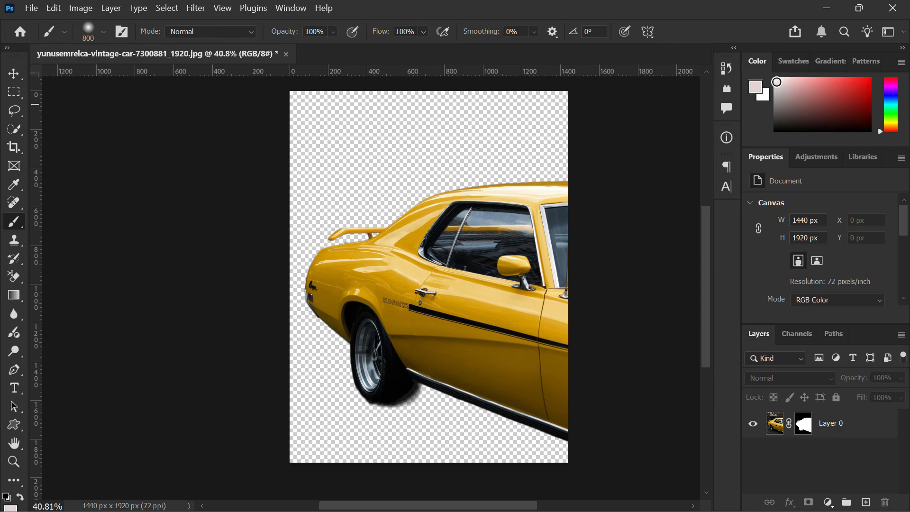
pyautogui.click(809, 435)
pyautogui.press('x')
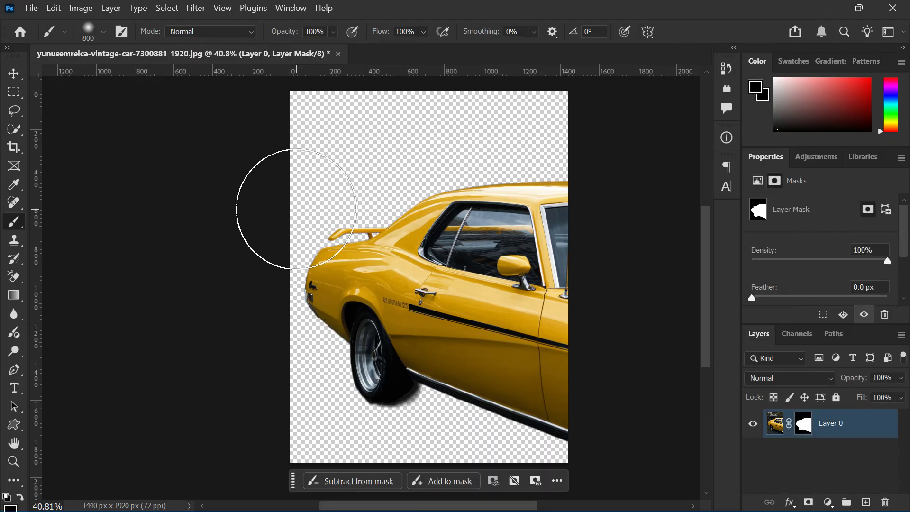
# Try a brush stroke on the layer mask beside the car's rear and undo the stroke
pyautogui.moveTo(284, 208)
pyautogui.mouseDown()
pyautogui.moveTo(508, 179)
pyautogui.moveTo(269, 220)
pyautogui.mouseUp()
pyautogui.hotkey('ctrl', 'z')
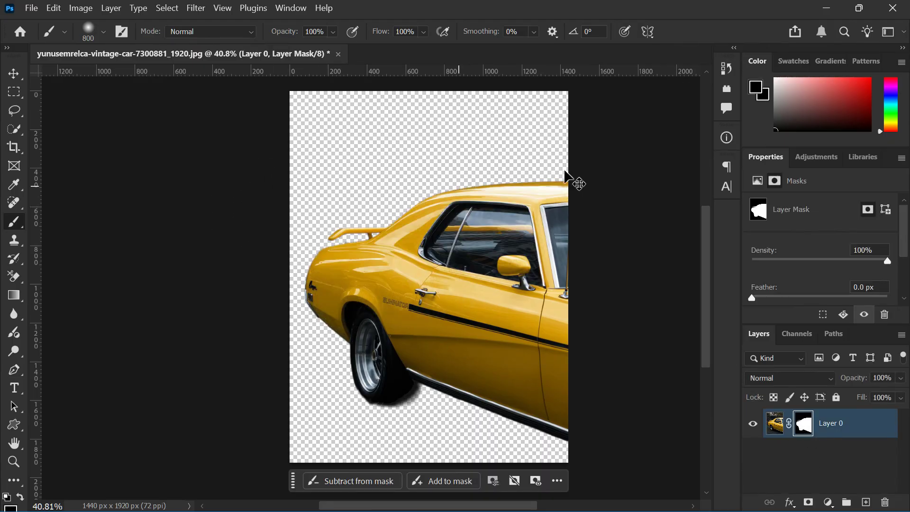
# Try painting white over Layer 0's mask to bring back the hidden background around the car, and undo the strokes
pyautogui.press('x')
pyautogui.moveTo(483, 152)
pyautogui.mouseDown()
pyautogui.moveTo(464, 98)
pyautogui.moveTo(281, 126)
pyautogui.moveTo(143, 286)
pyautogui.moveTo(443, 285)
pyautogui.moveTo(430, 440)
pyautogui.moveTo(308, 491)
pyautogui.moveTo(629, 436)
pyautogui.mouseUp()
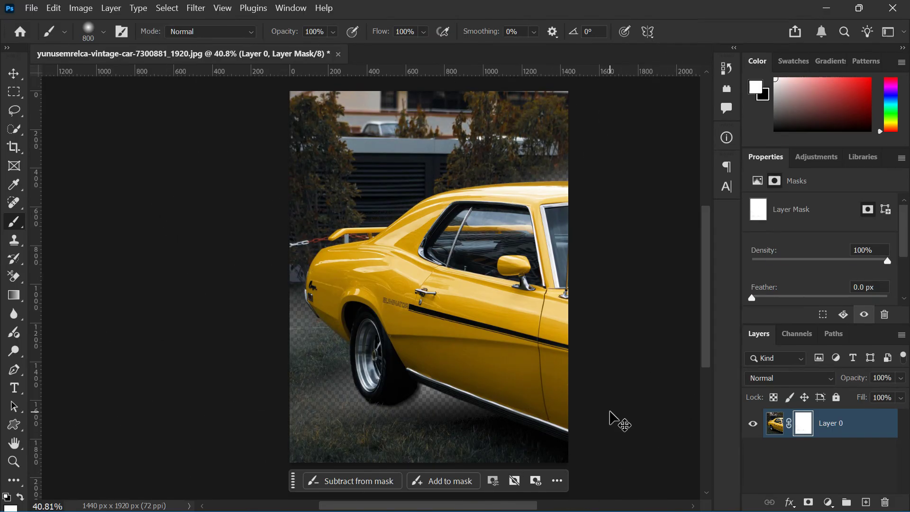
pyautogui.hotkey('ctrl', 'z')
pyautogui.moveTo(539, 253); pyautogui.dragTo(88, 466)
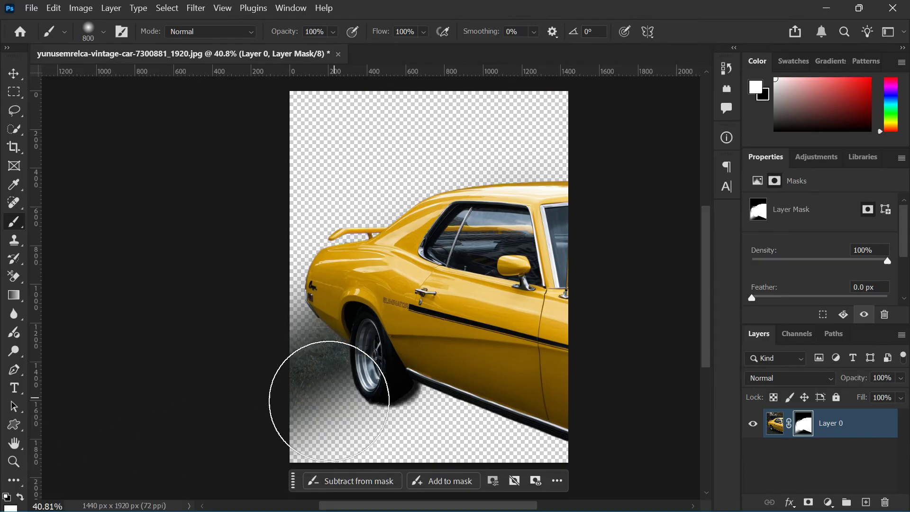
pyautogui.moveTo(329, 401)
pyautogui.mouseDown()
pyautogui.moveTo(506, 395)
pyautogui.moveTo(314, 439)
pyautogui.moveTo(473, 438)
pyautogui.moveTo(244, 464)
pyautogui.moveTo(247, 409)
pyautogui.moveTo(419, 212)
pyautogui.moveTo(256, 228)
pyautogui.moveTo(495, 129)
pyautogui.moveTo(288, 135)
pyautogui.mouseUp()
pyautogui.moveTo(472, 101)
pyautogui.mouseDown()
pyautogui.moveTo(522, 95)
pyautogui.moveTo(528, 166)
pyautogui.moveTo(553, 126)
pyautogui.mouseUp()
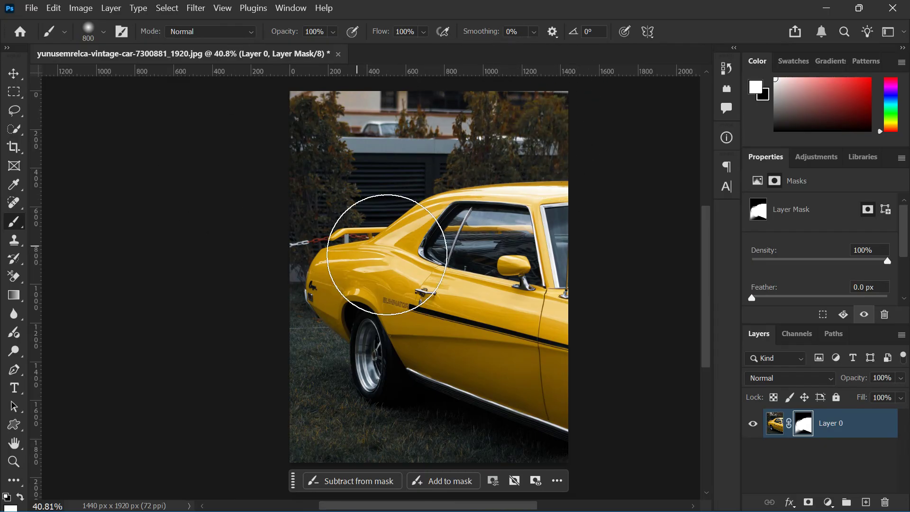
pyautogui.hotkey('ctrl', 'z')
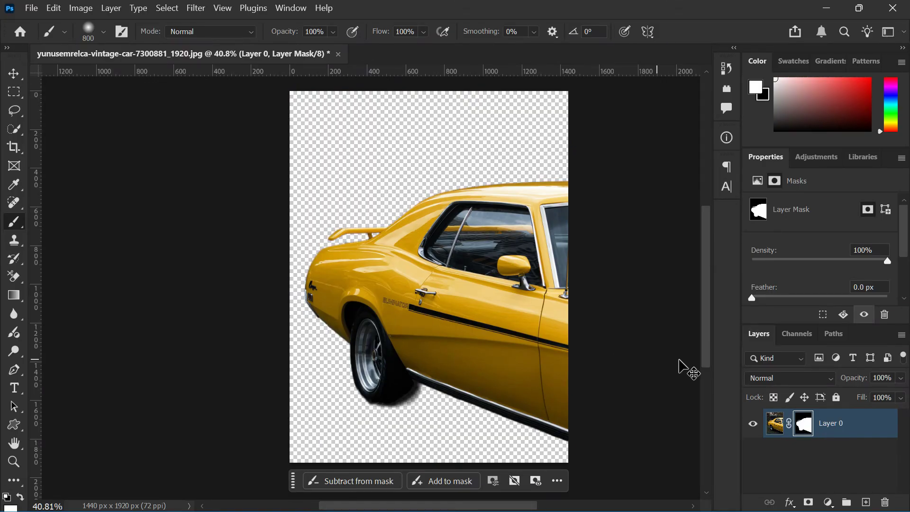
# Add a Solid Color fill layer in dark red 4e0808 and place it beneath Layer 0 as the car's background
pyautogui.click(808, 475)
pyautogui.click(827, 503)
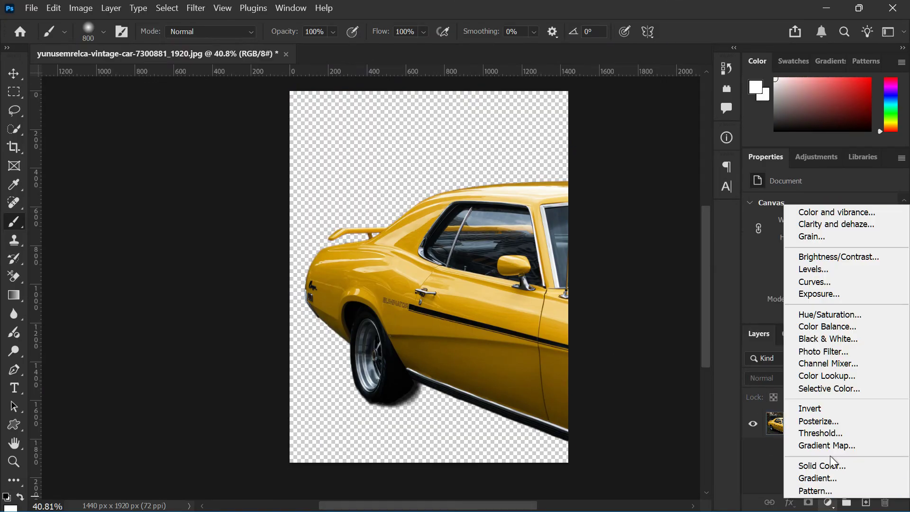
pyautogui.click(837, 469)
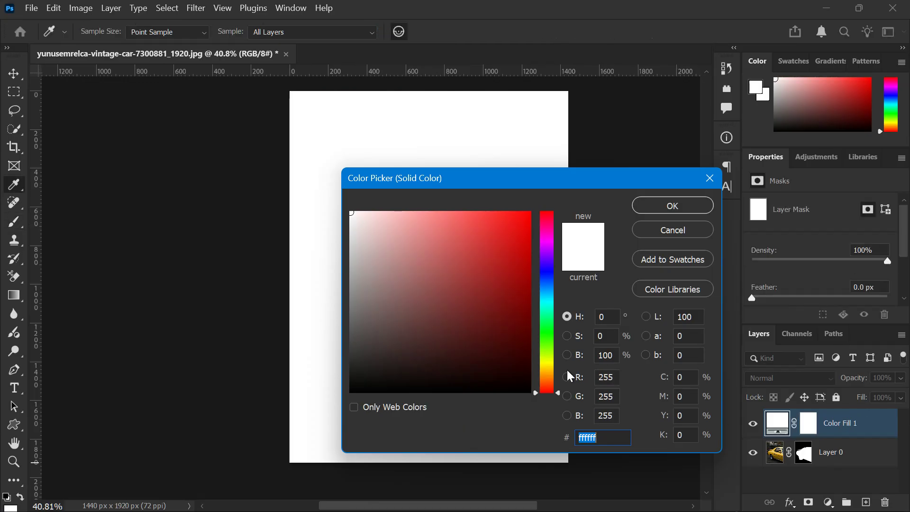
pyautogui.moveTo(506, 313); pyautogui.dragTo(616, 182)
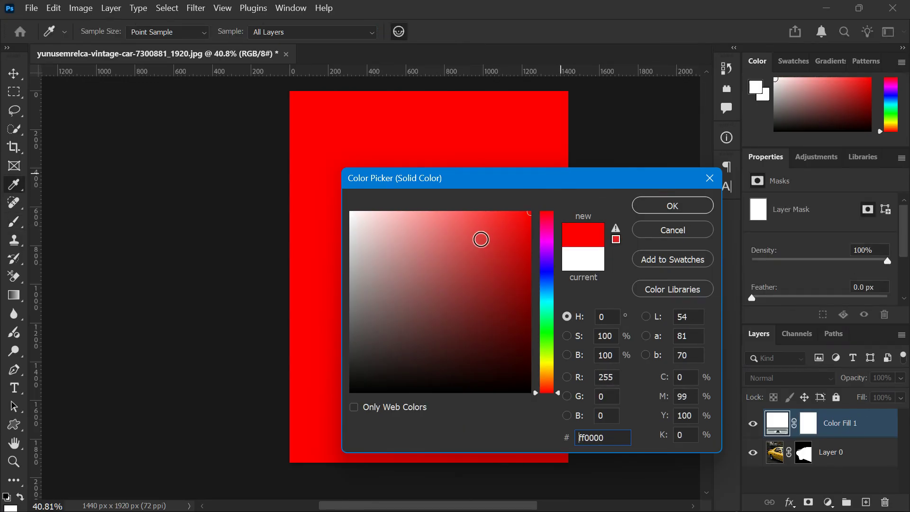
pyautogui.moveTo(464, 252); pyautogui.dragTo(512, 338)
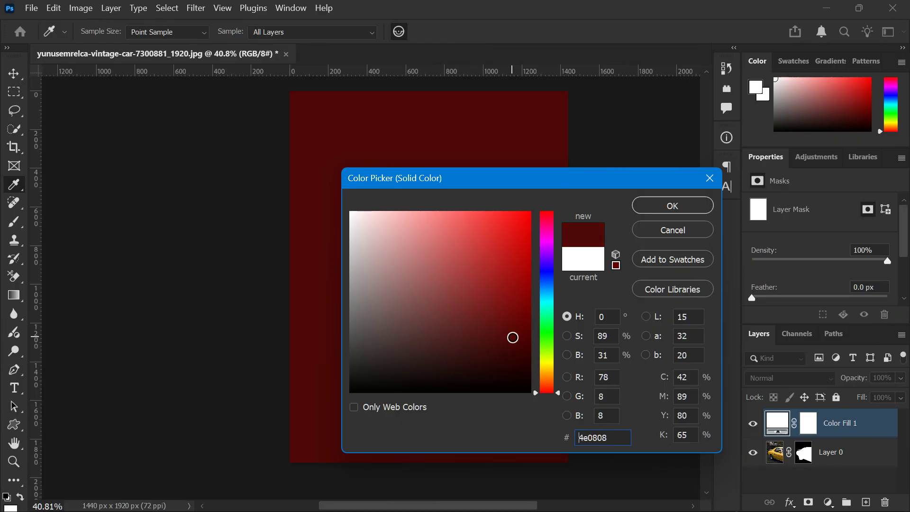
pyautogui.click(655, 212)
pyautogui.moveTo(840, 425); pyautogui.dragTo(837, 468)
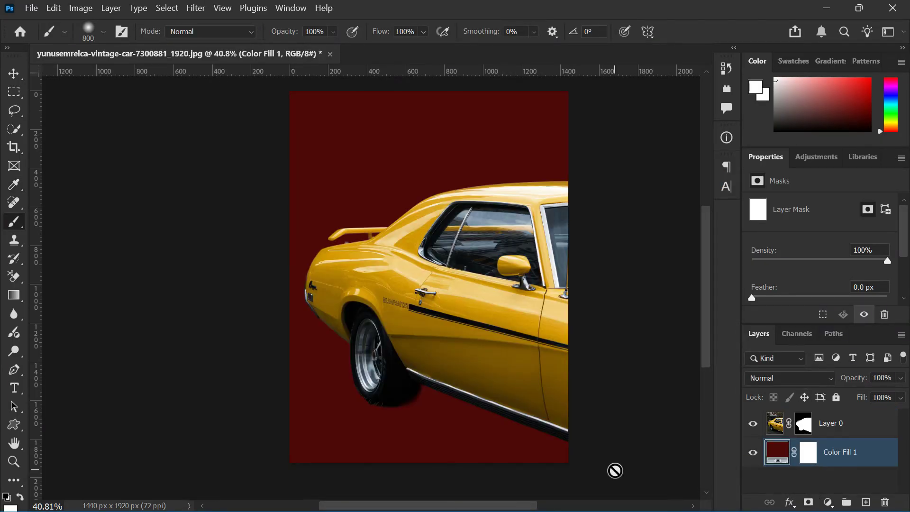
pyautogui.scroll(1, 153, 368)
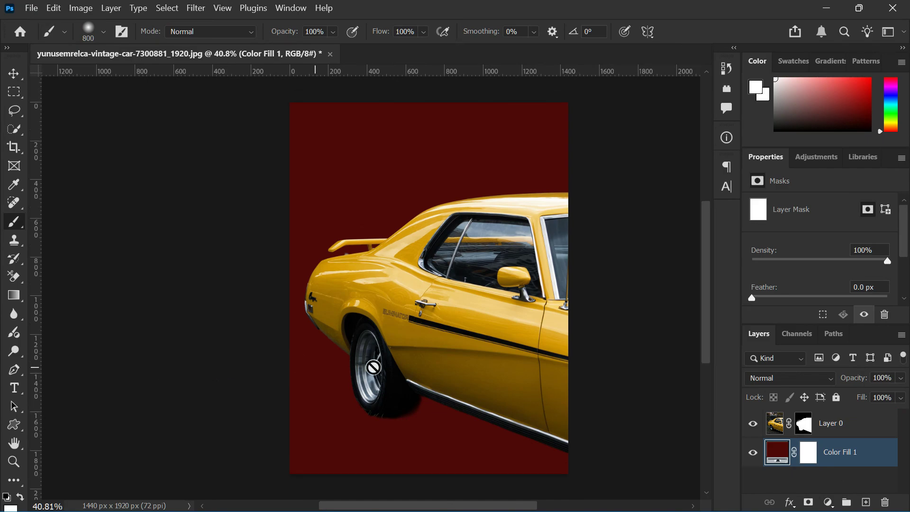
pyautogui.moveTo(747, 510)
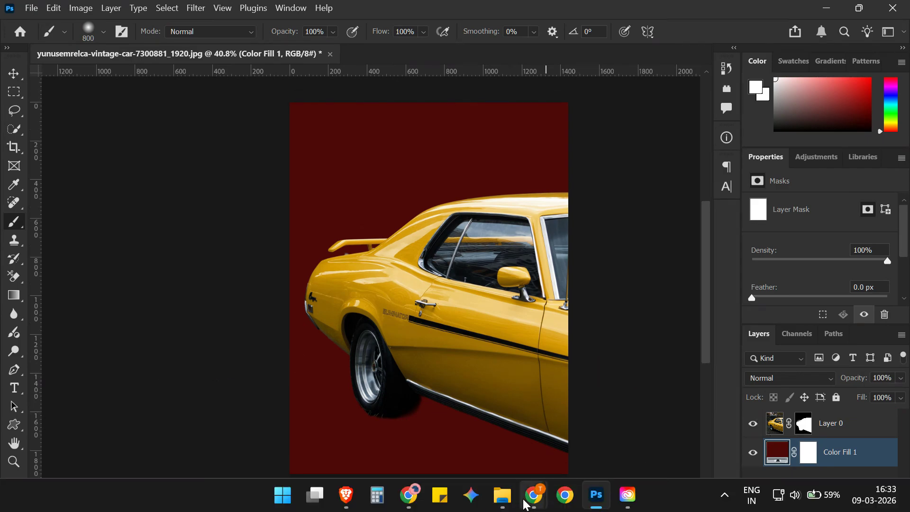